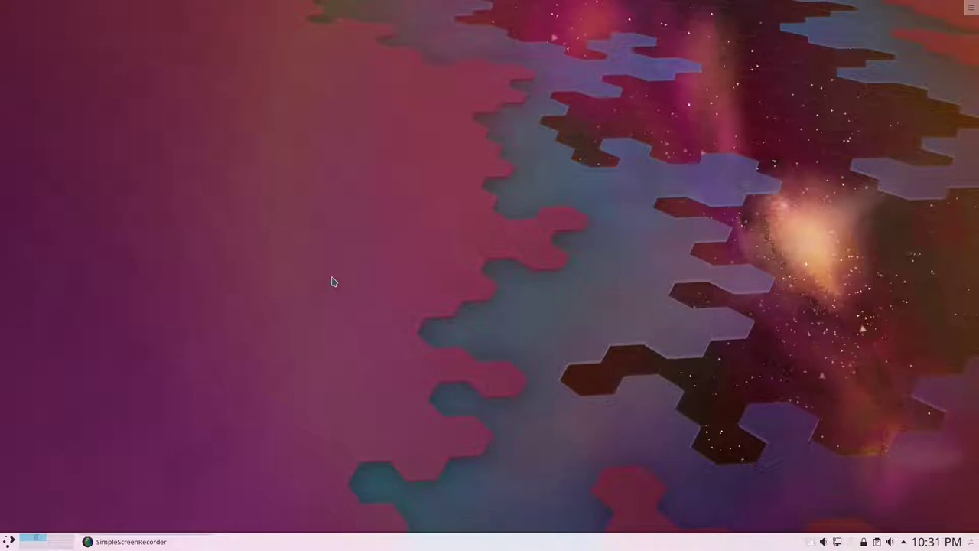
Open a Konsole terminal and move it to the right side of the screen
key("ctrl+alt+t")
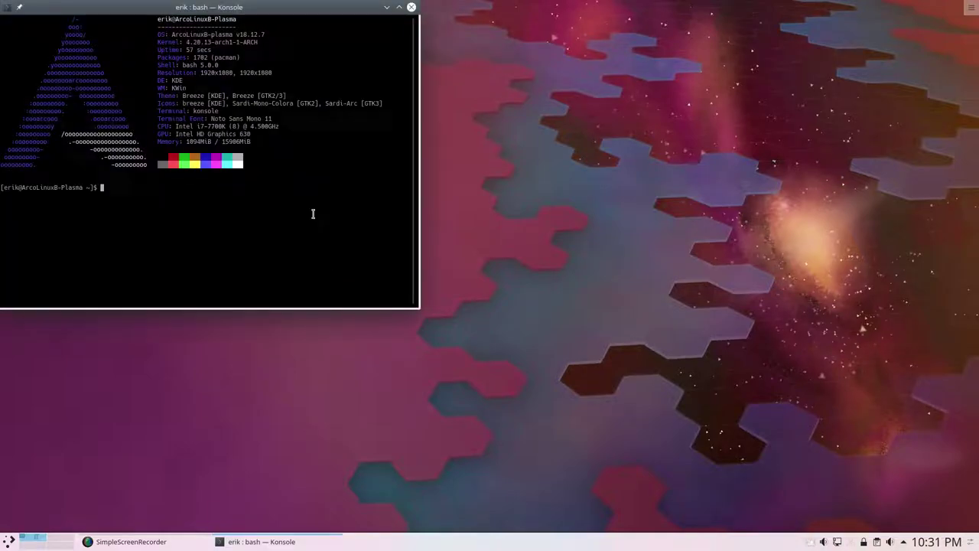
left_click_drag(241, 7, 727, 53)
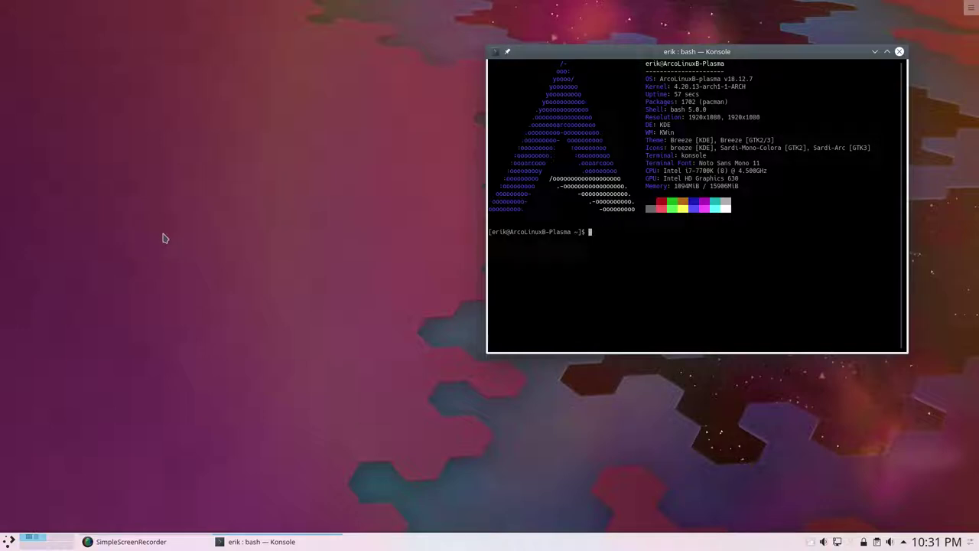
left_click(9, 541)
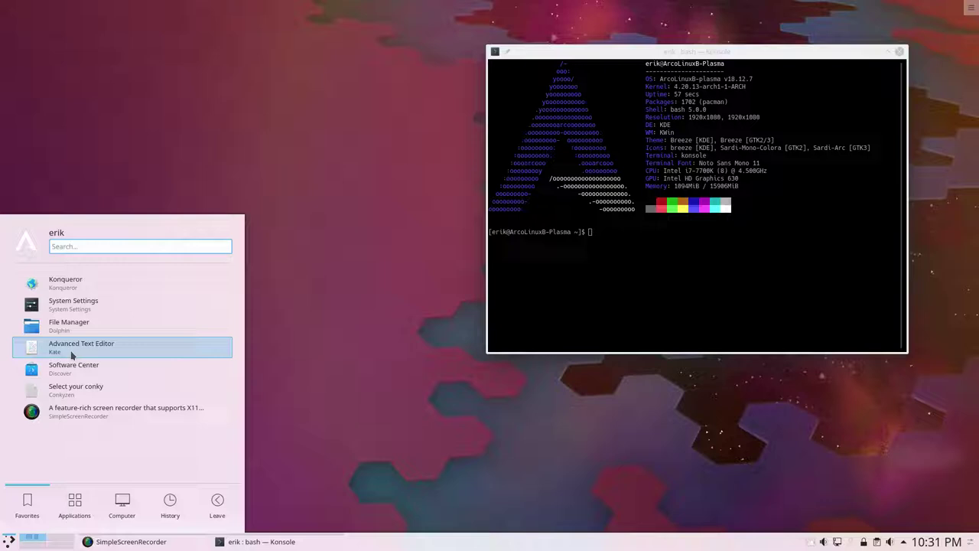
left_click(531, 317)
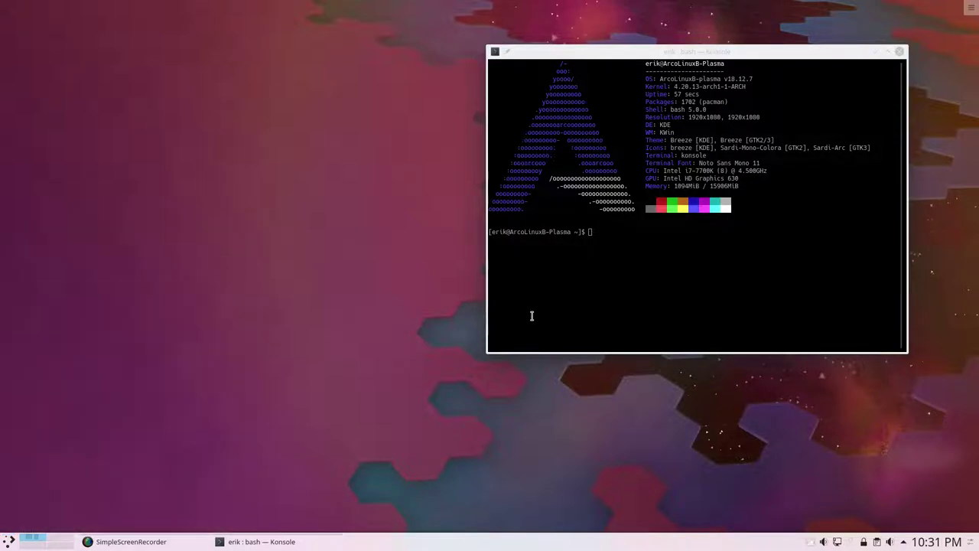
Run the skel command in the terminal, then close the Konsole window
type("skel")
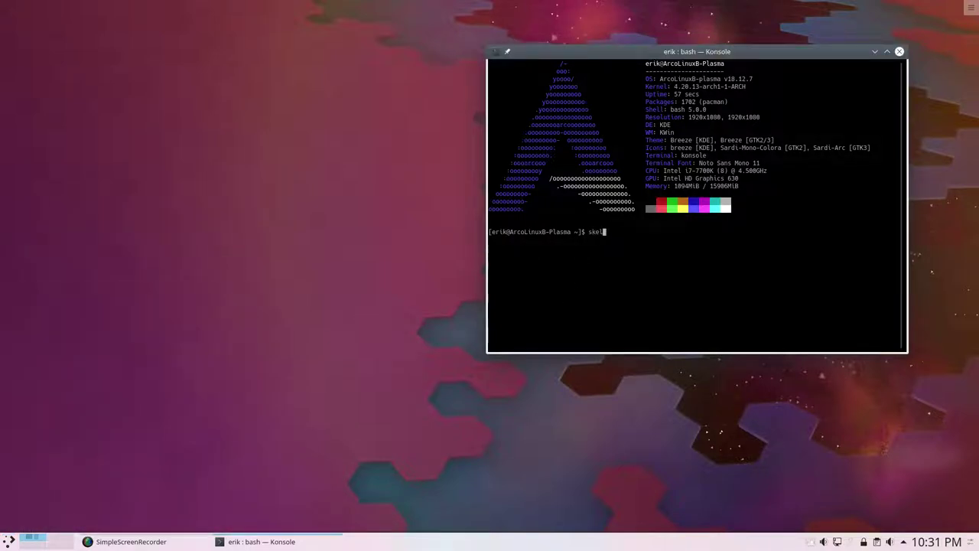
key("Return")
left_click(900, 52)
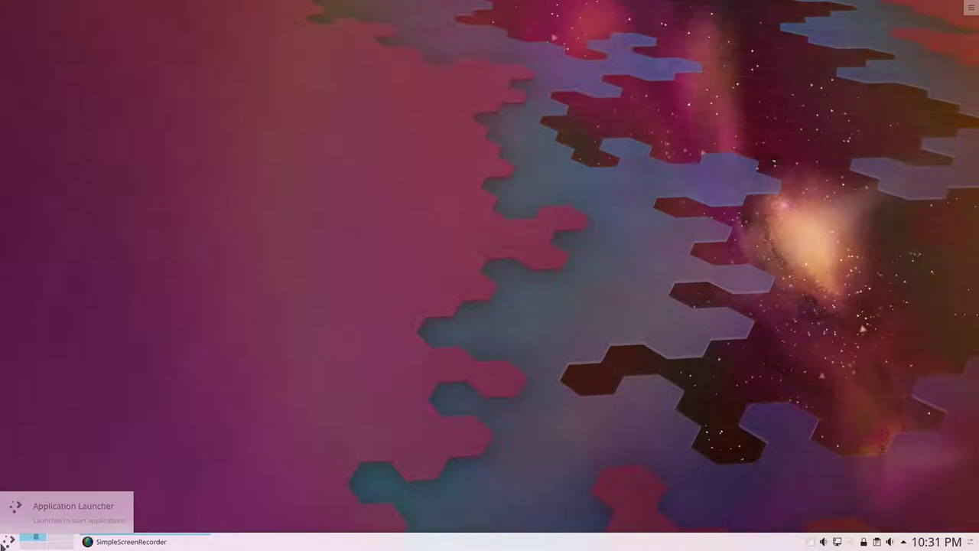
Launch Dolphin maximized with hidden files shown and browse to ~/.config/qt5ct
left_click(9, 540)
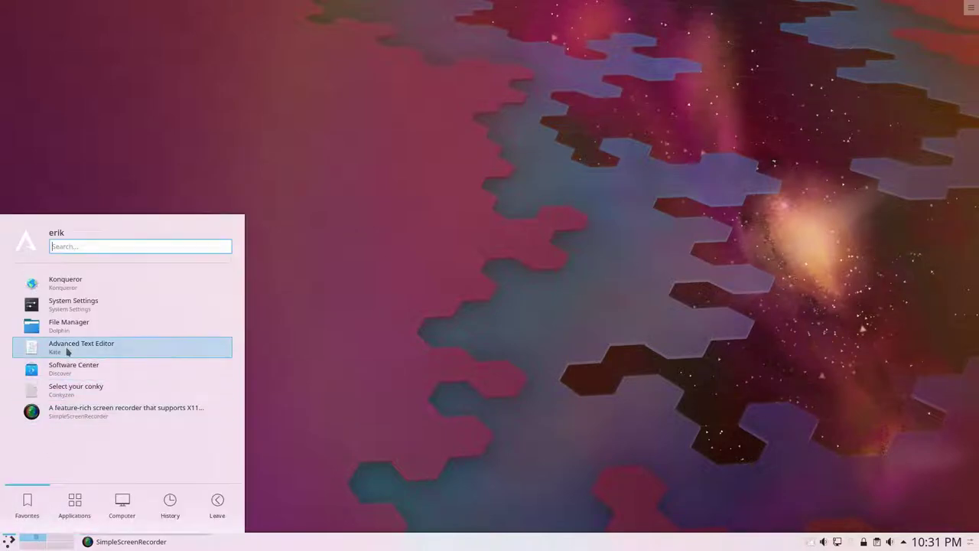
left_click(80, 336)
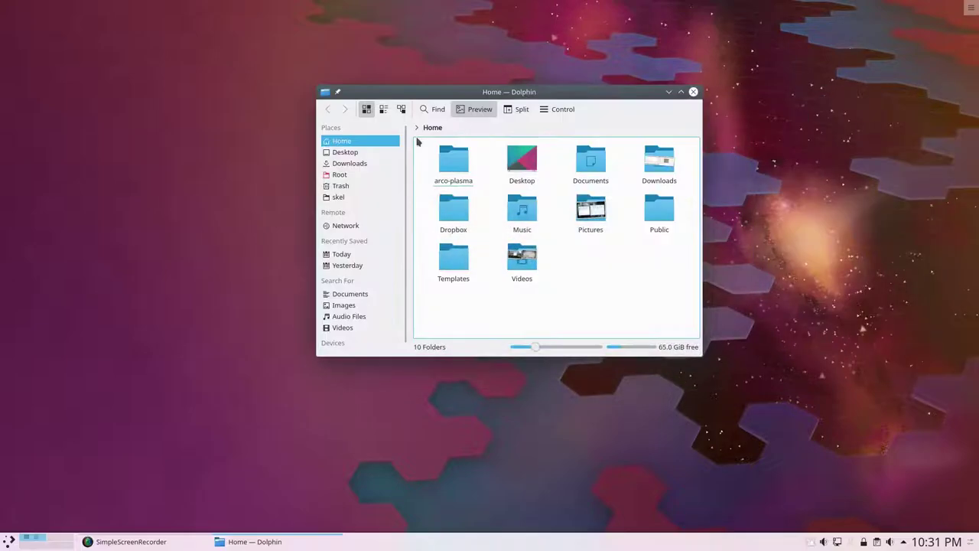
key("ctrl+h")
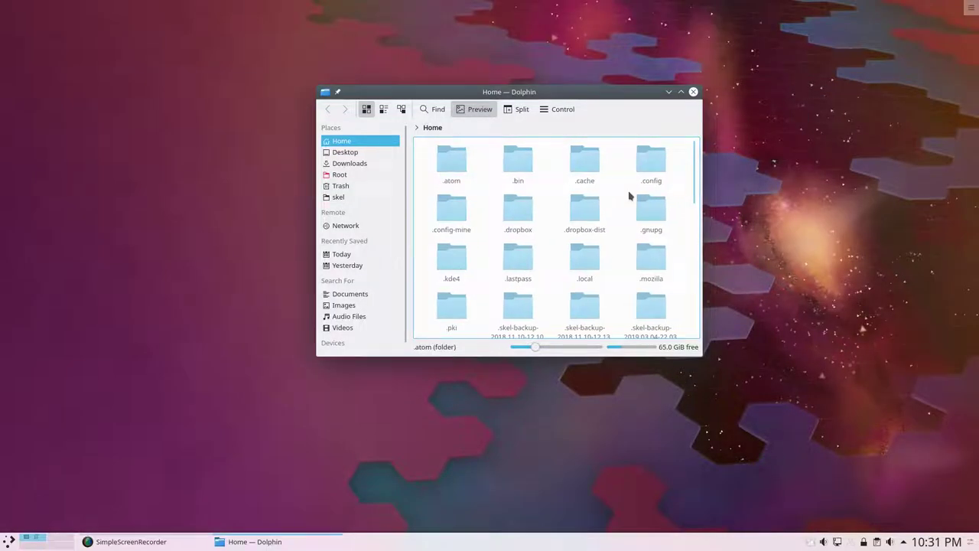
double_click(606, 97)
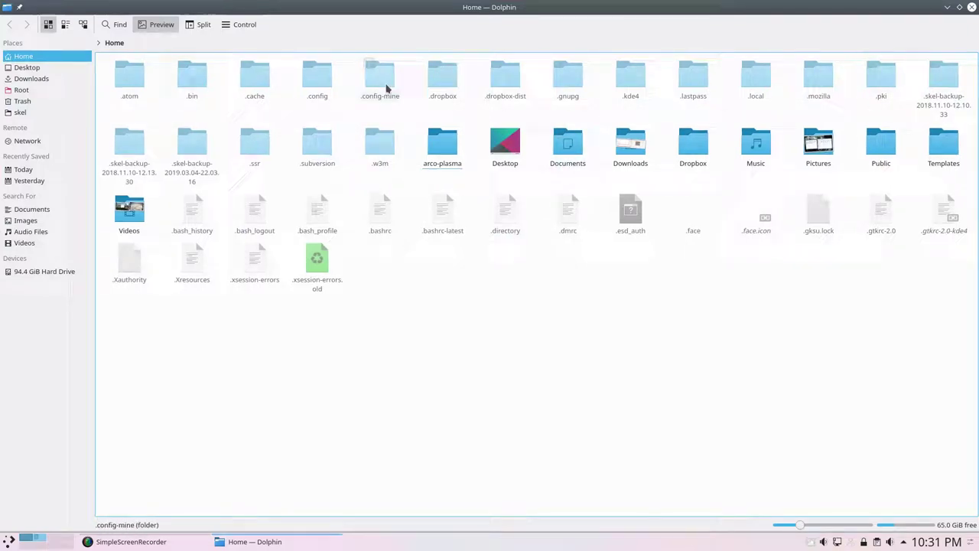
left_click(325, 83)
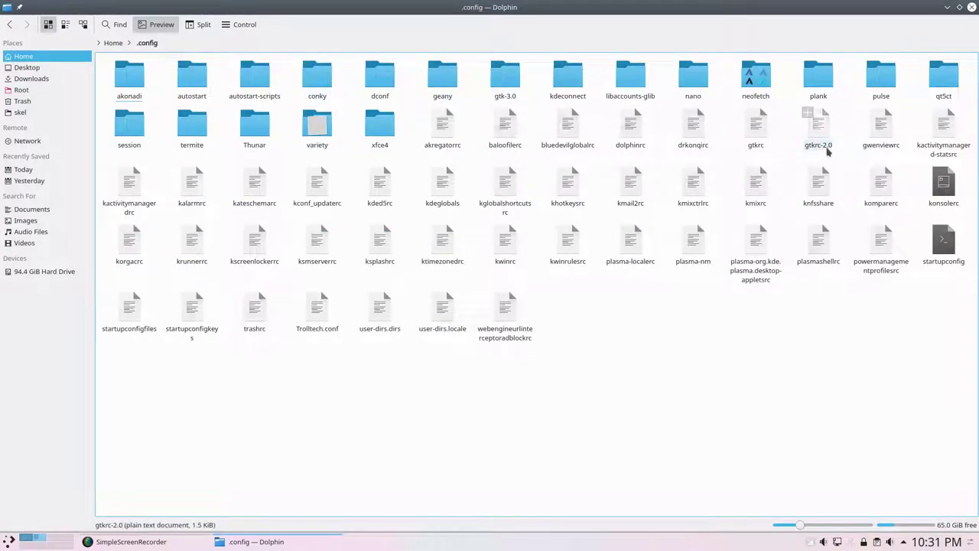
left_click(948, 84)
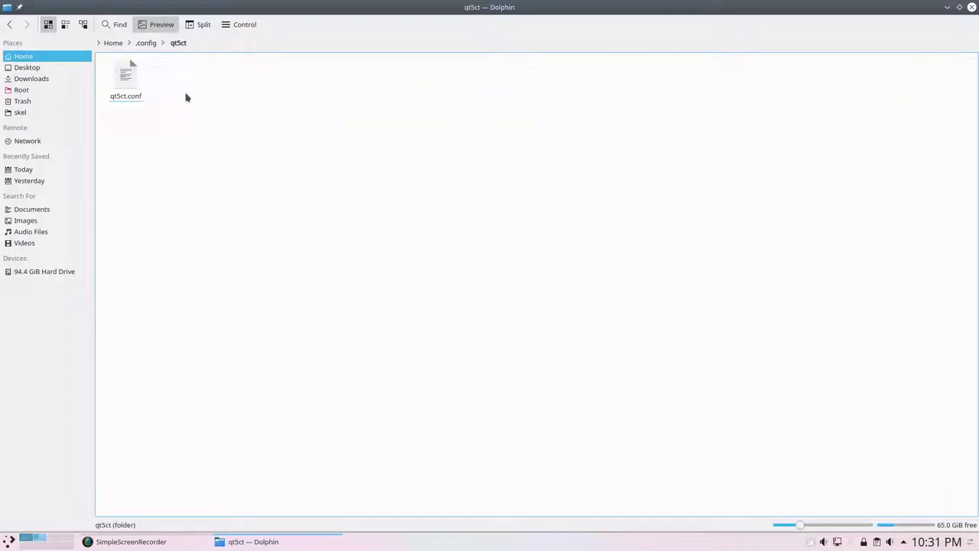
Open qt5ct.conf in Kate, highlight the Sardi-Arc icon theme, and move Kate aside
left_click(126, 77)
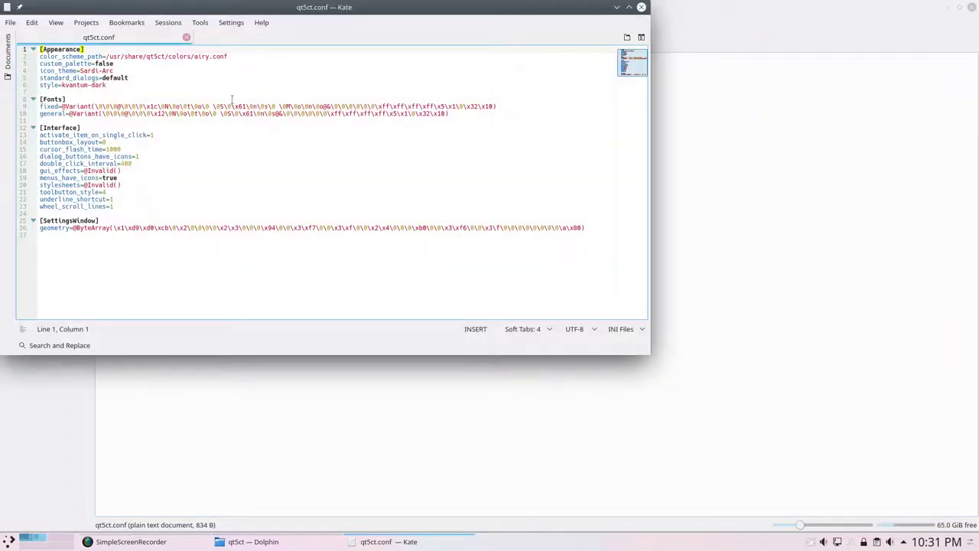
left_click_drag(129, 71, 79, 71)
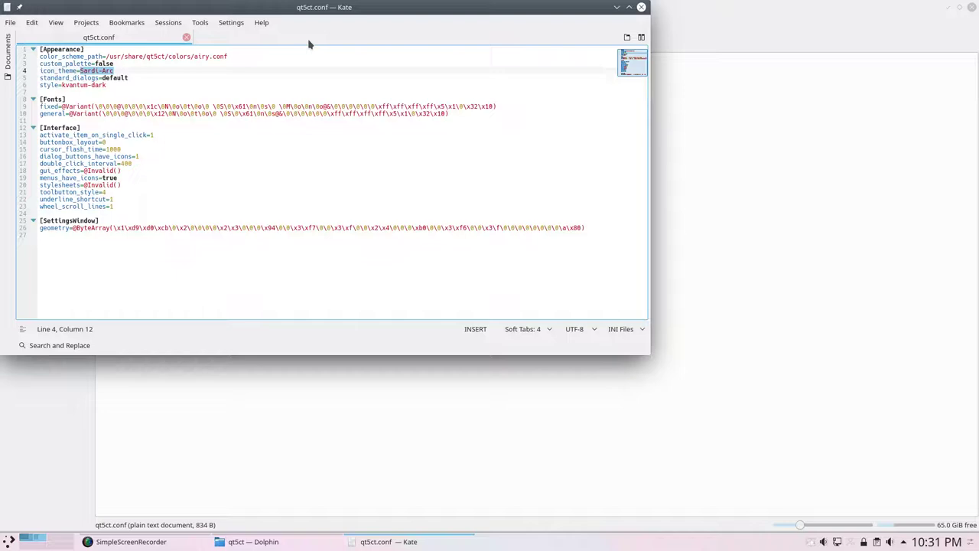
left_click_drag(348, 9, 655, 41)
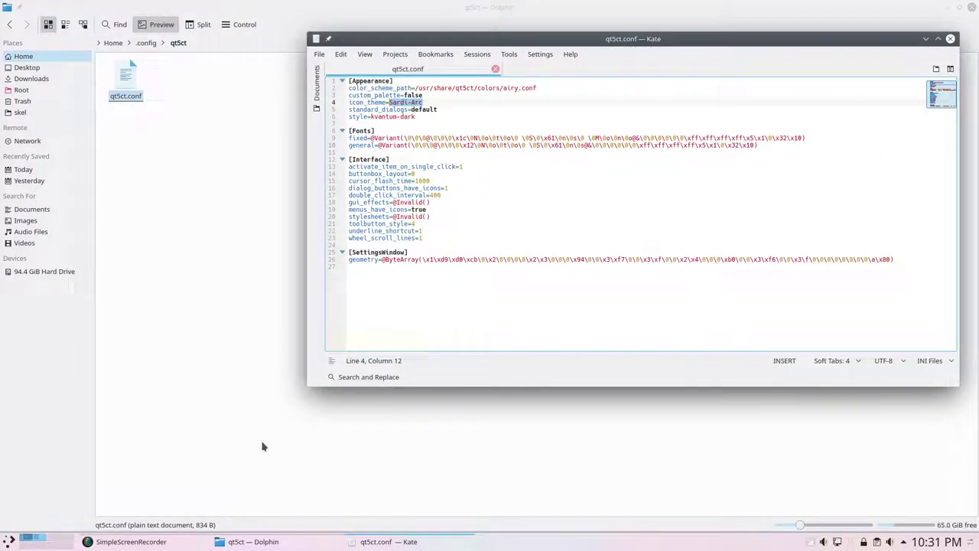
left_click(6, 541)
type("sett")
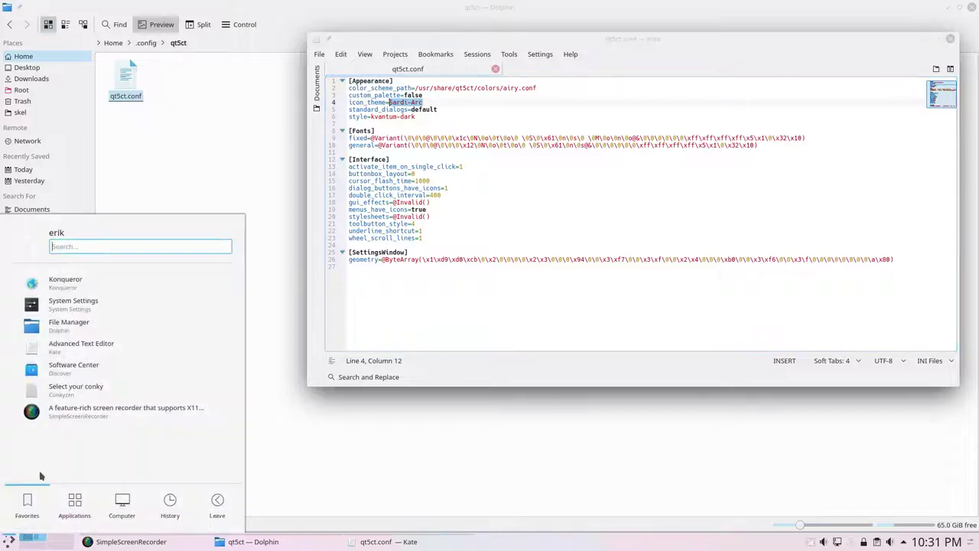
left_click(72, 310)
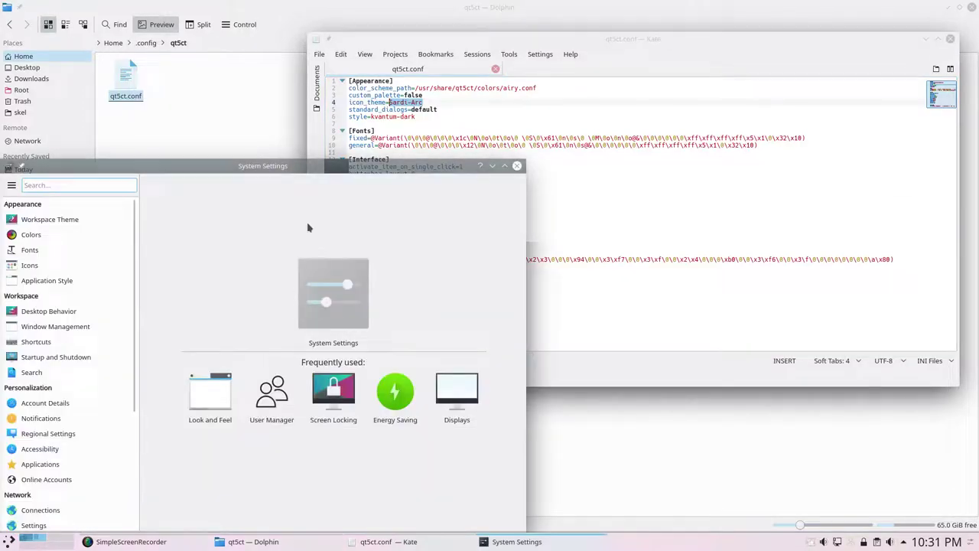
double_click(297, 166)
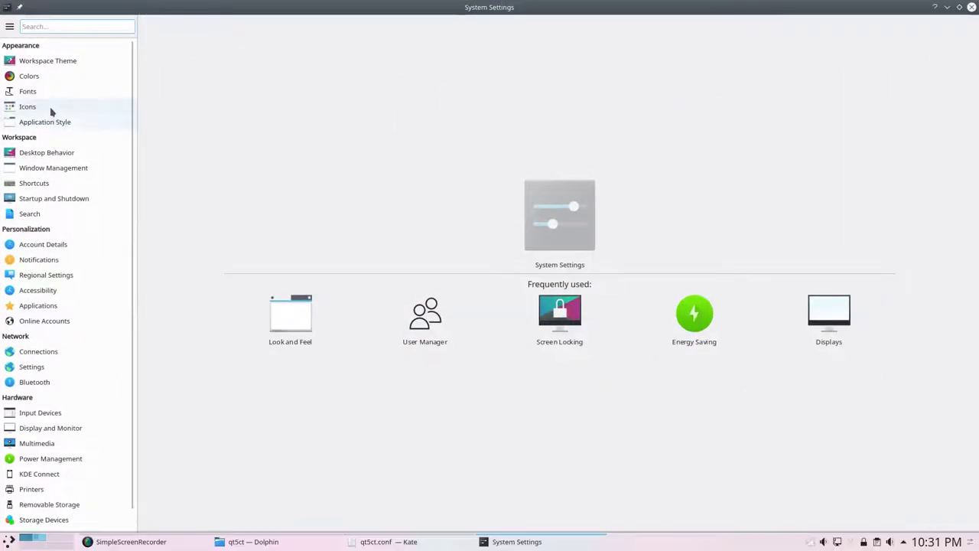
left_click(40, 111)
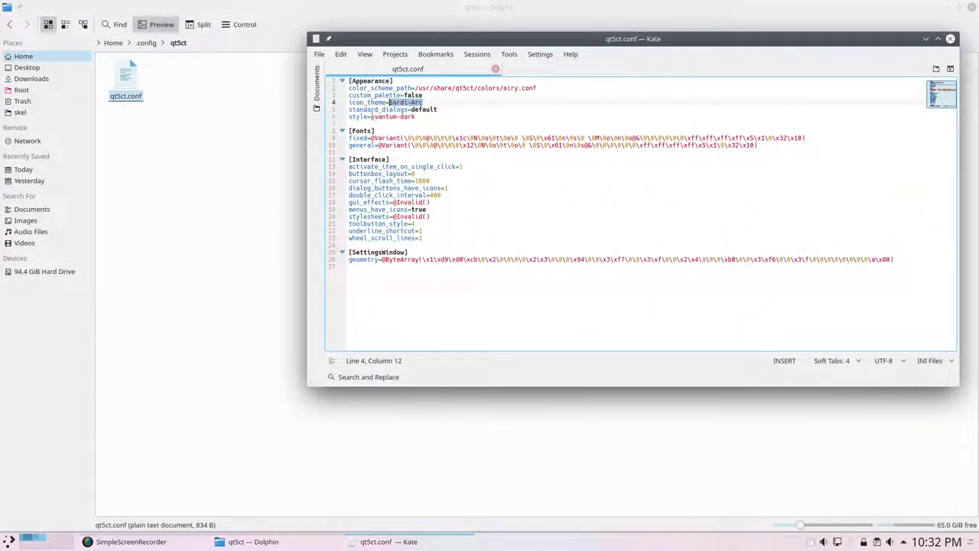
Highlight the kvantum-dark style value on line 6, then close Kate
left_click_drag(371, 116, 415, 116)
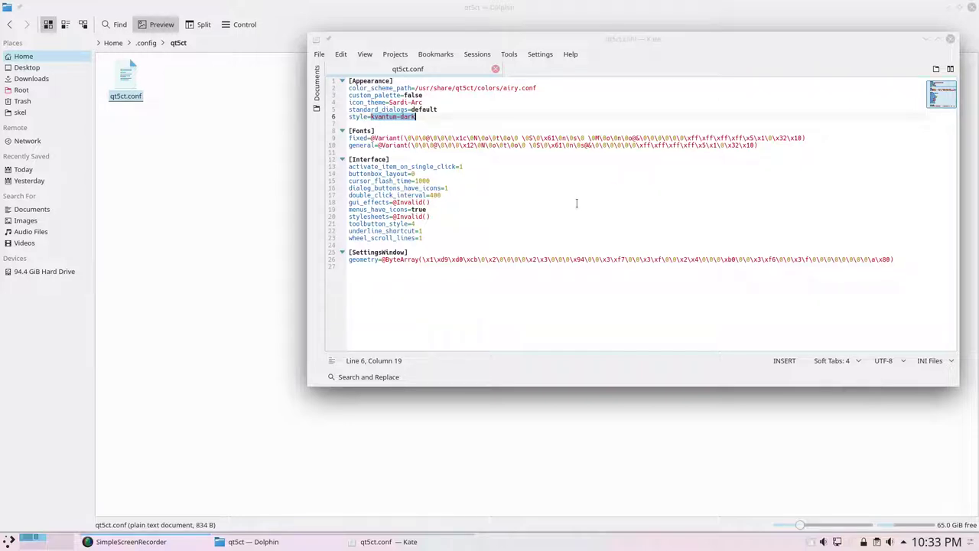
left_click_drag(417, 116, 370, 116)
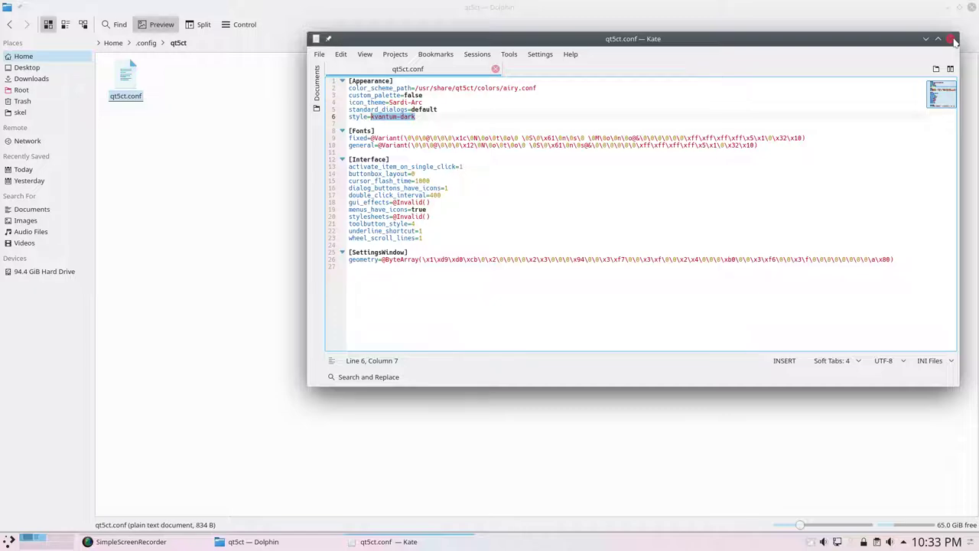
left_click(952, 39)
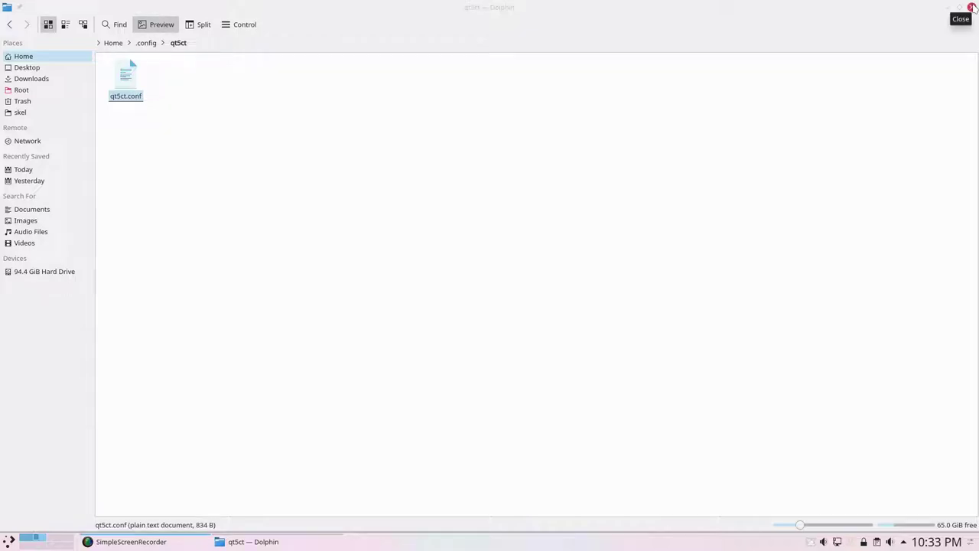
Close Dolphin and relaunch it to the home folder, with hidden files still listed
left_click(972, 7)
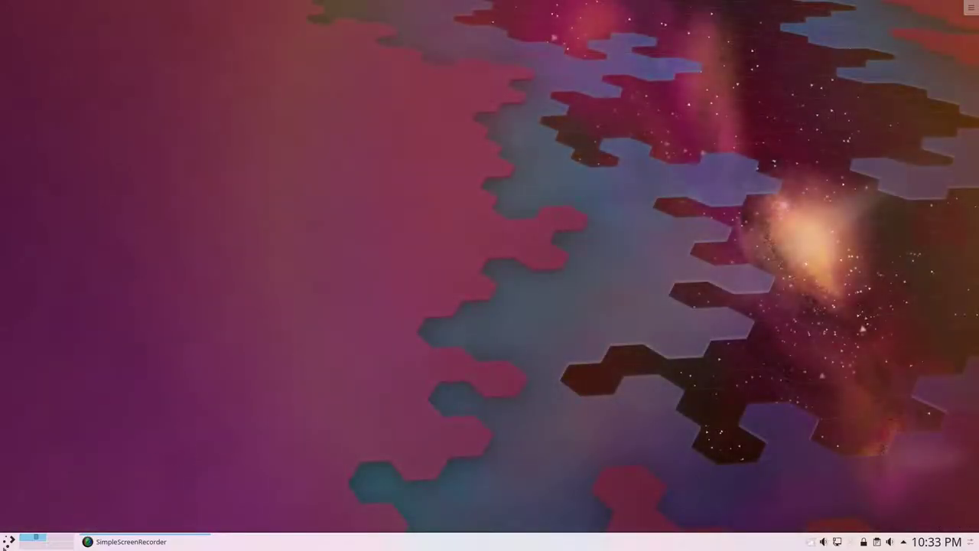
left_click(9, 542)
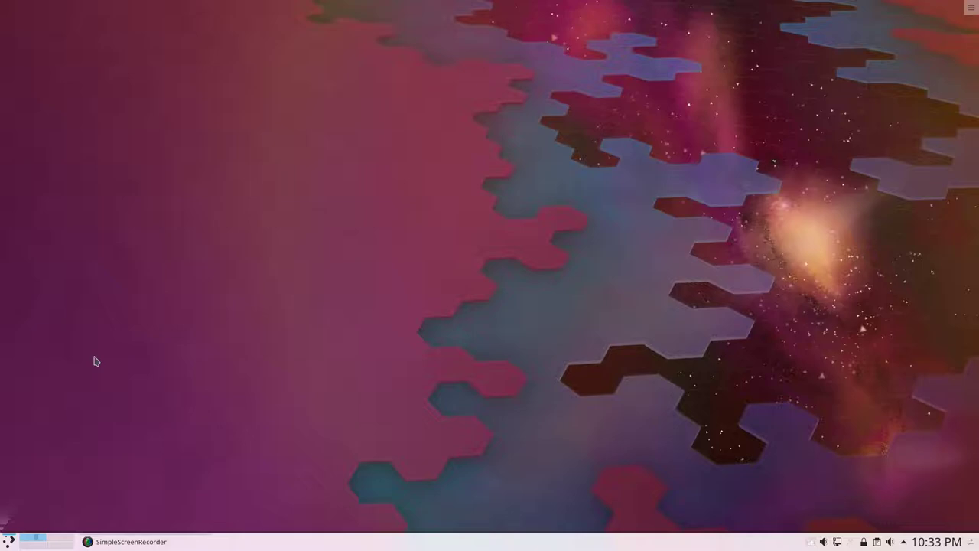
left_click(91, 334)
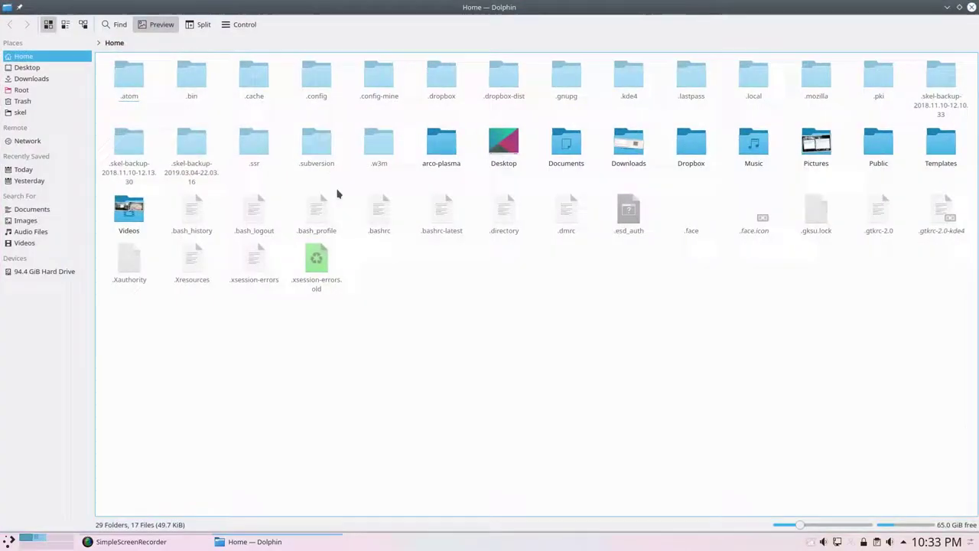
right_click(369, 302)
left_click(327, 408)
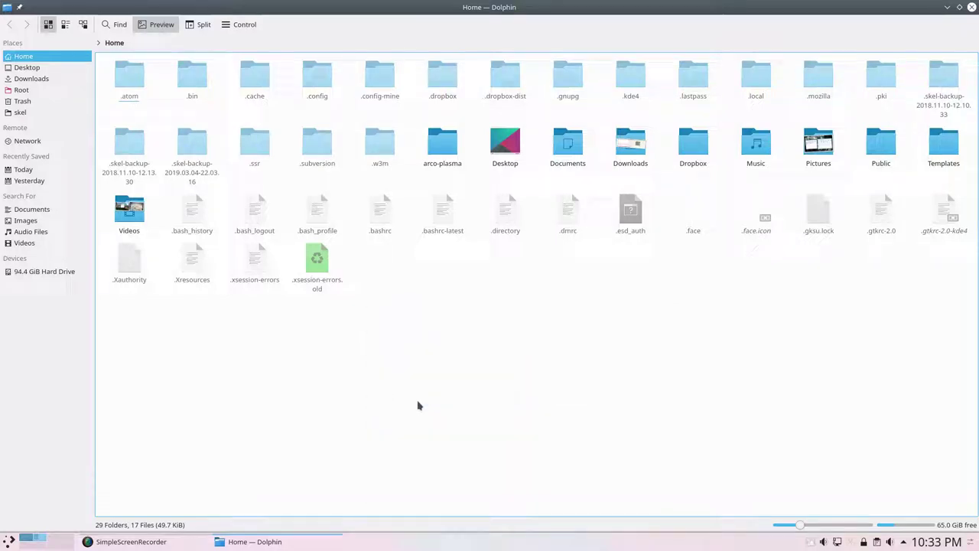
Open a Konsole terminal, centre it, then hide it behind Dolphin
key("ctrl+alt+t")
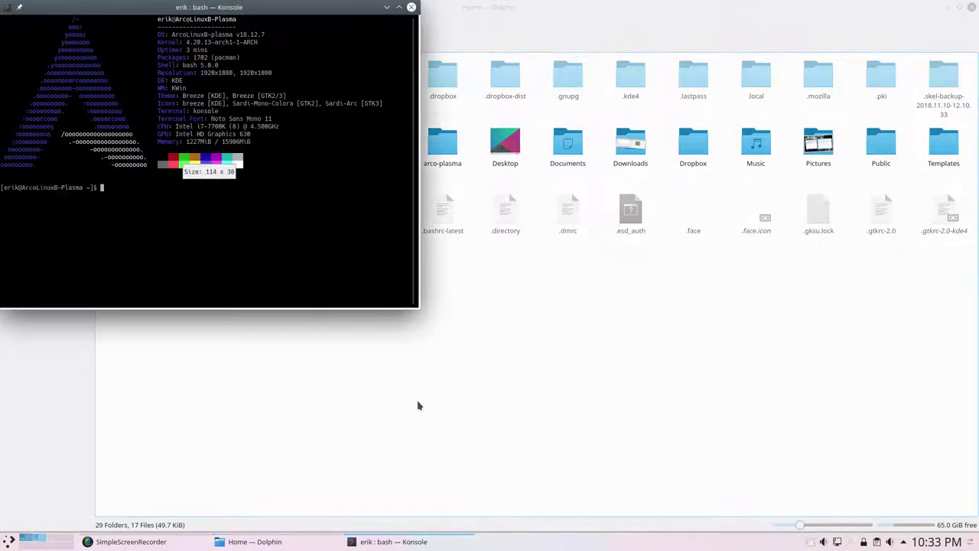
mouse_move(268, 6)
left_mouse_down()
mouse_move(403, 54)
mouse_move(581, 146)
left_mouse_up()
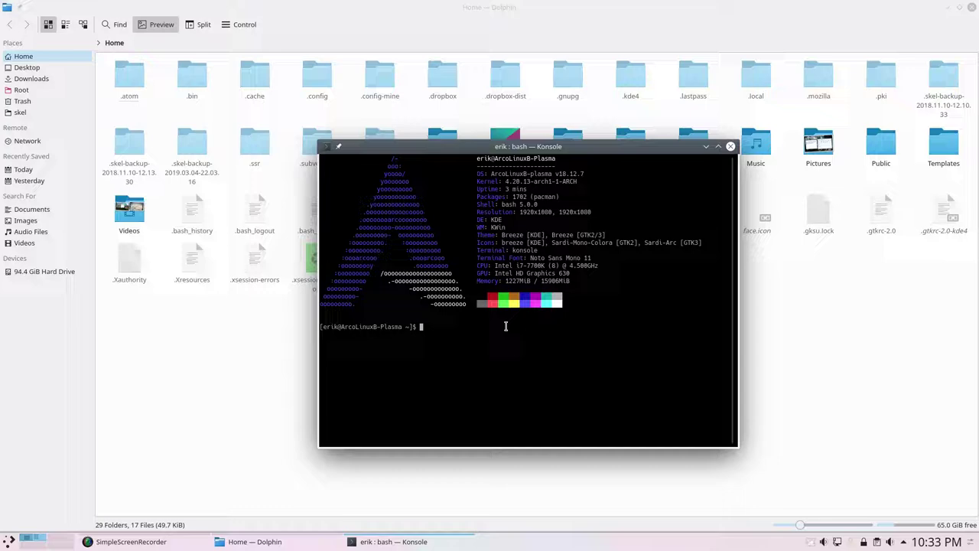
key("super+shift+Right")
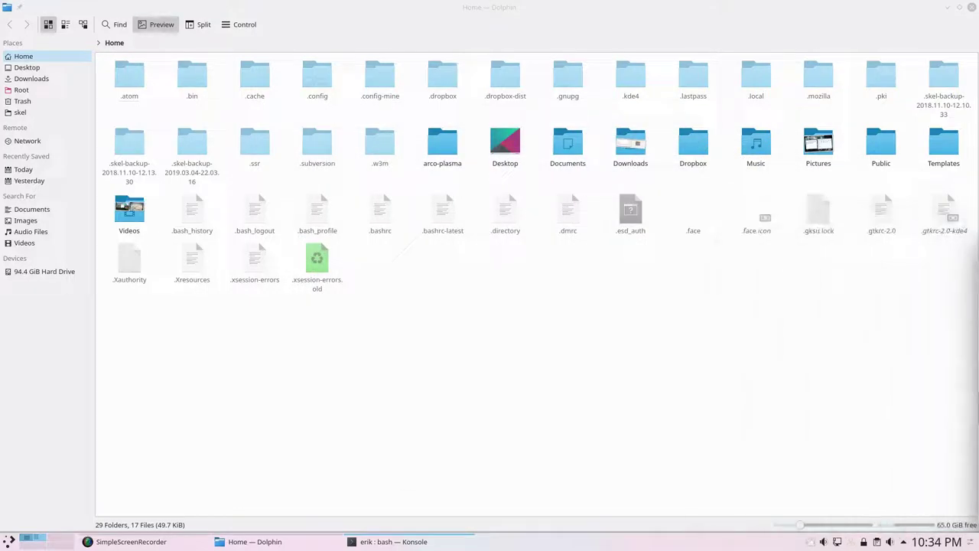
left_click(694, 369)
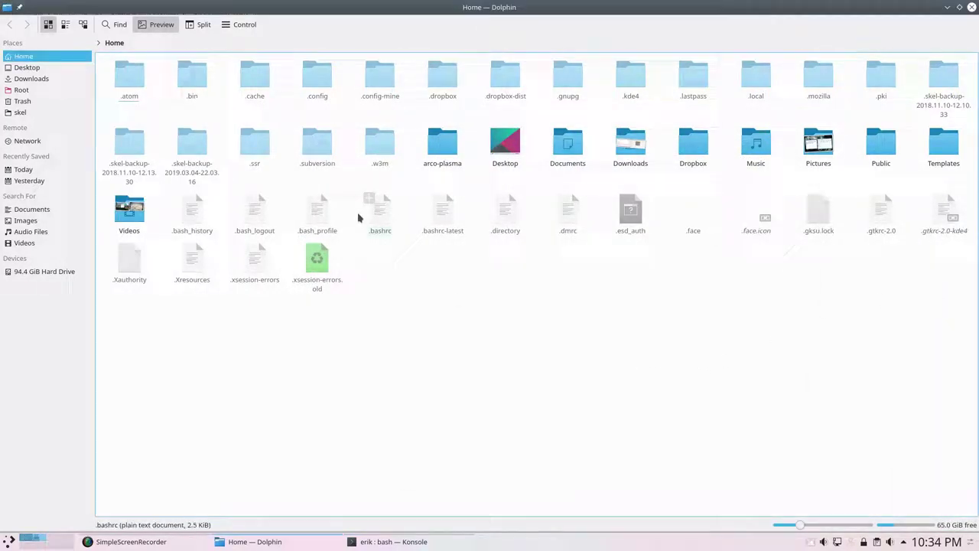
View the empty DefaultProfile line in ~/.config/konsolerc in Kate, then browse to skel in Dolphin
left_click(307, 80)
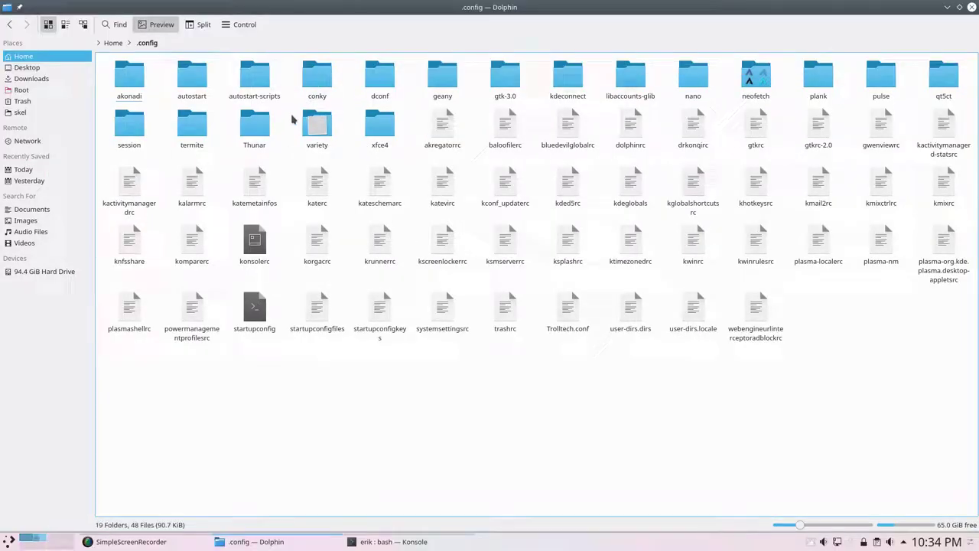
left_click(254, 241)
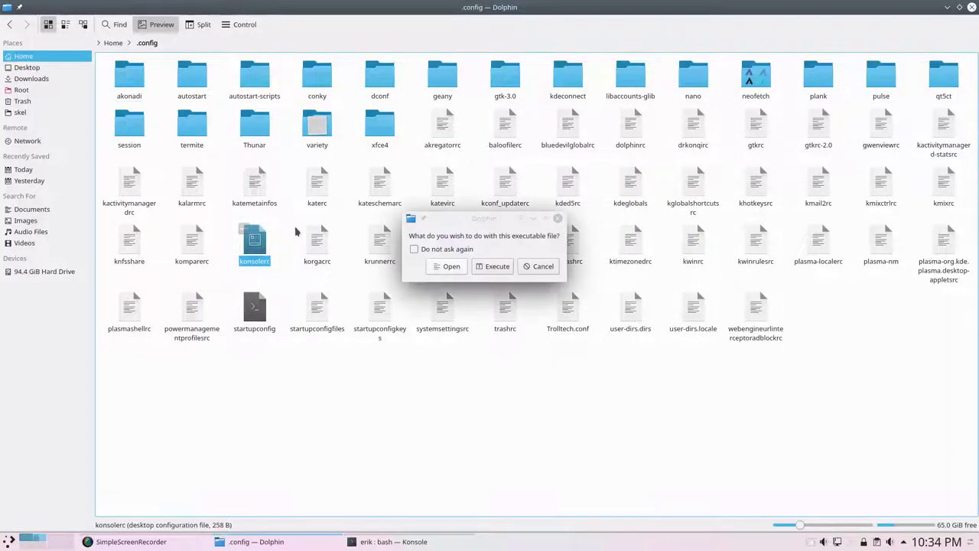
left_click(450, 267)
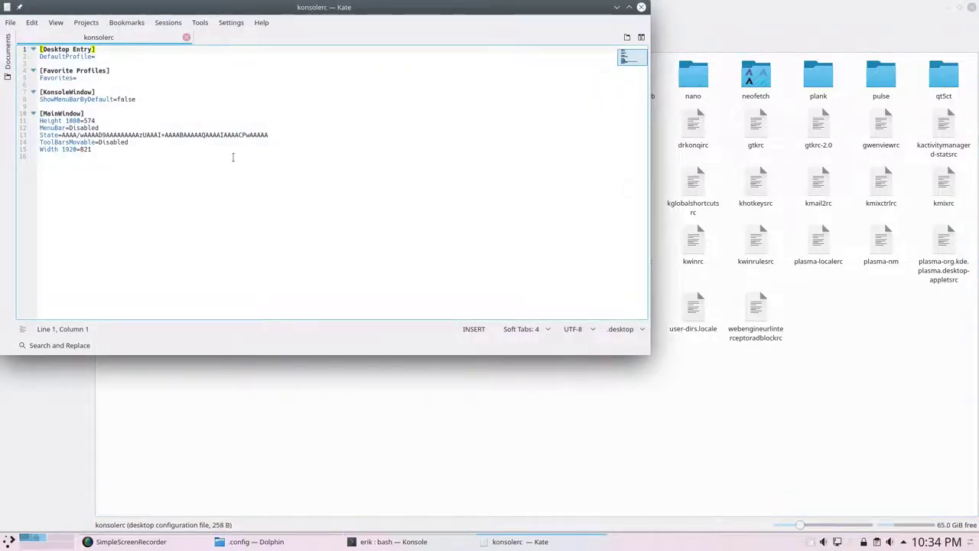
left_click(118, 57)
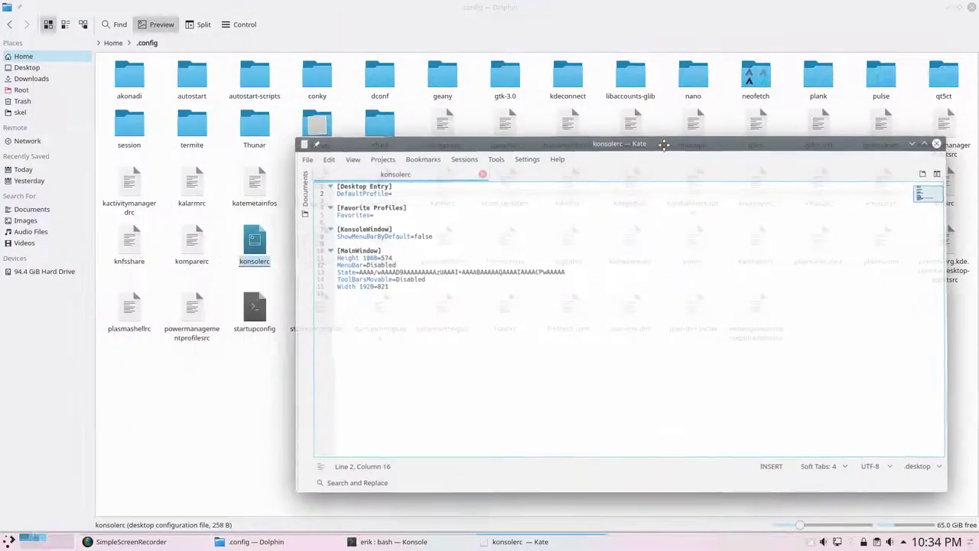
left_click_drag(369, 12, 664, 149)
left_click(54, 113)
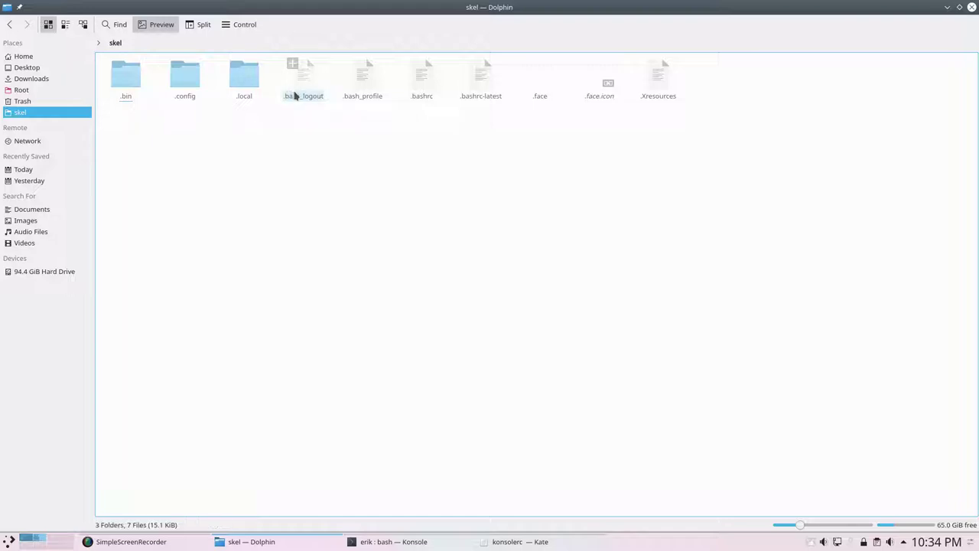
Open skel/.config/konsolerc in Kate, mark the arcolinux.profile value on line 2, and close it
left_click(191, 86)
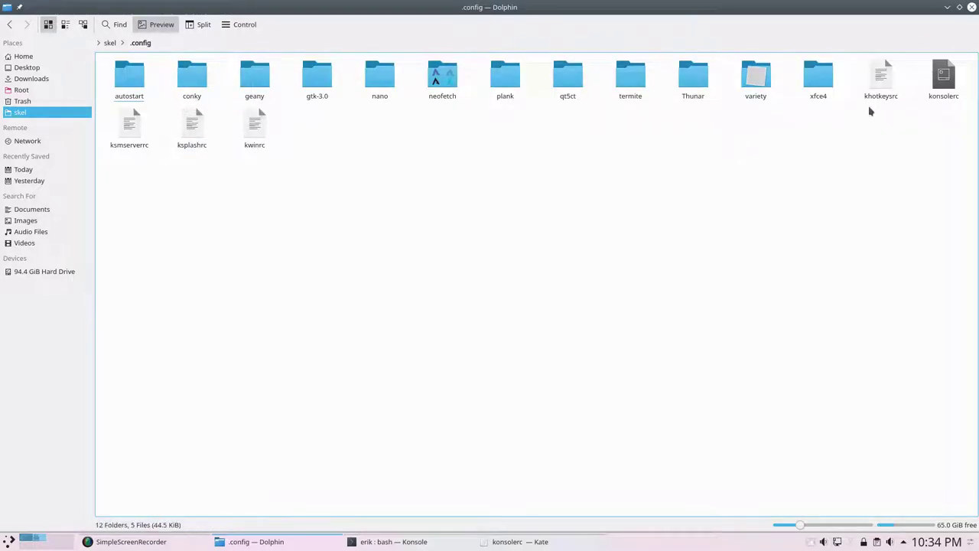
left_click(943, 76)
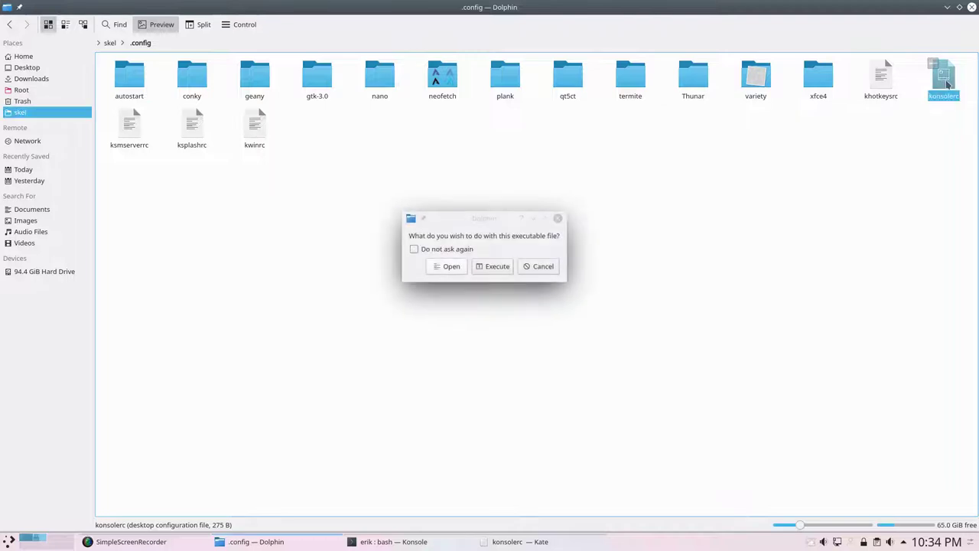
left_click(448, 266)
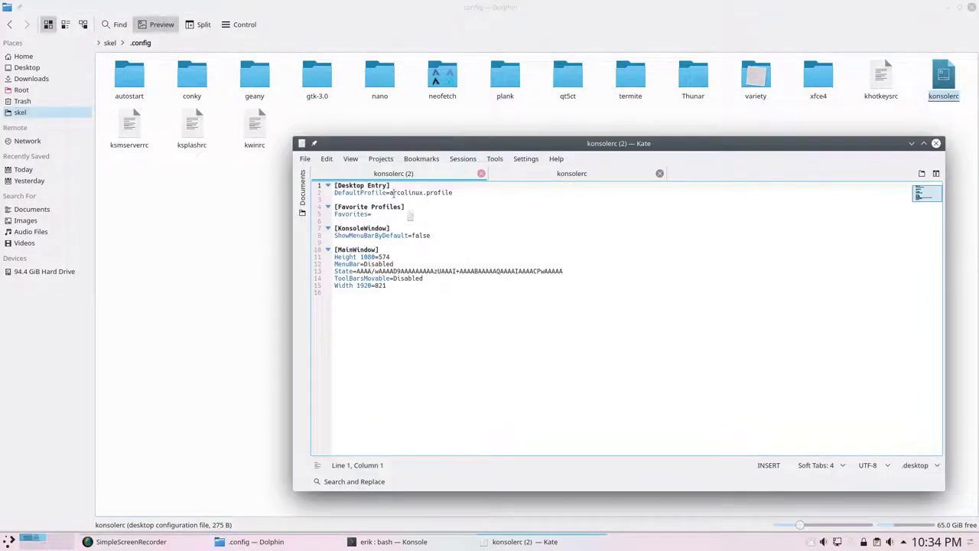
left_click_drag(390, 193, 463, 196)
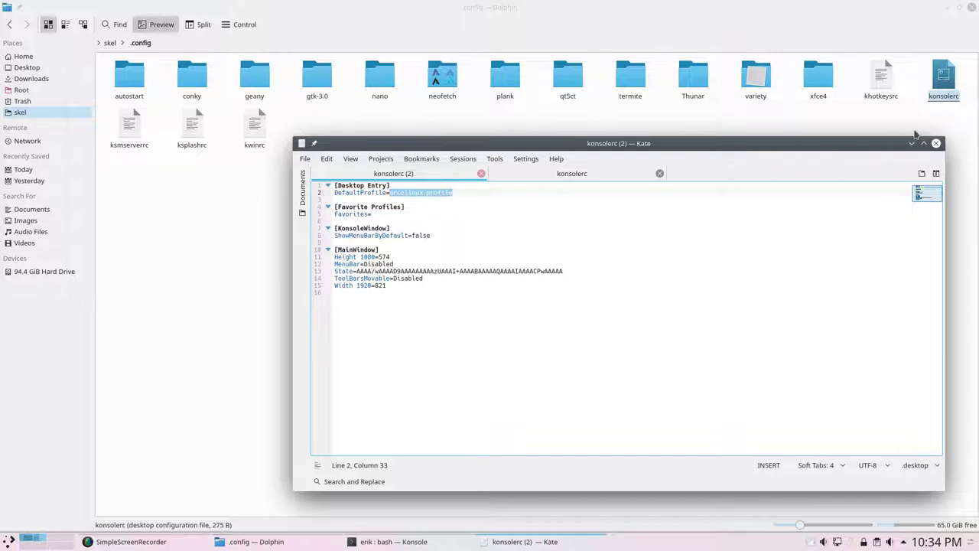
left_click(936, 143)
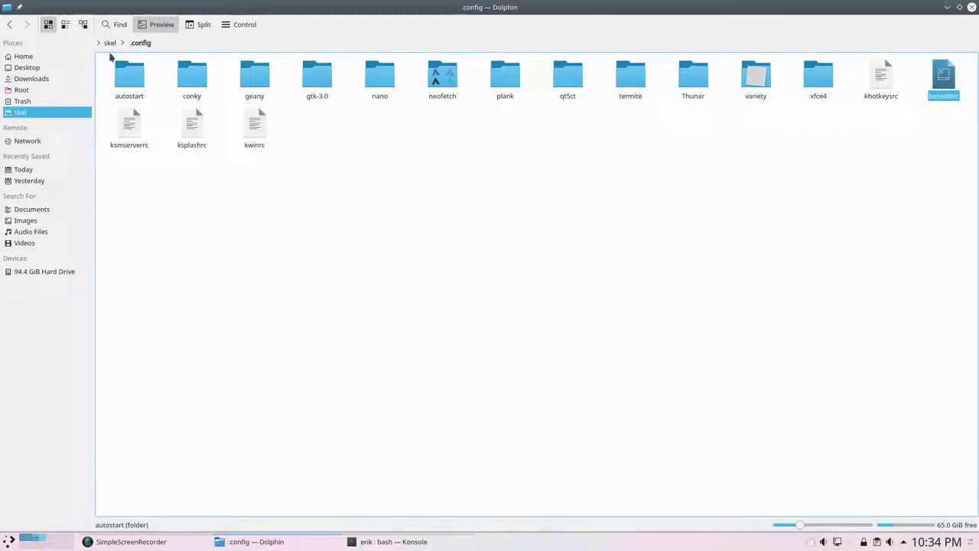
Select everything in the skel folder
left_click(23, 56)
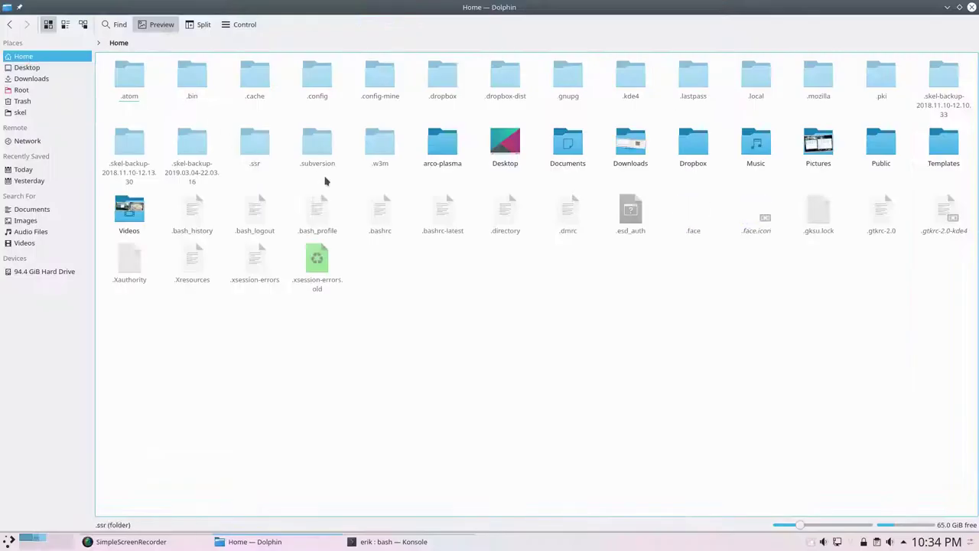
left_click(319, 82)
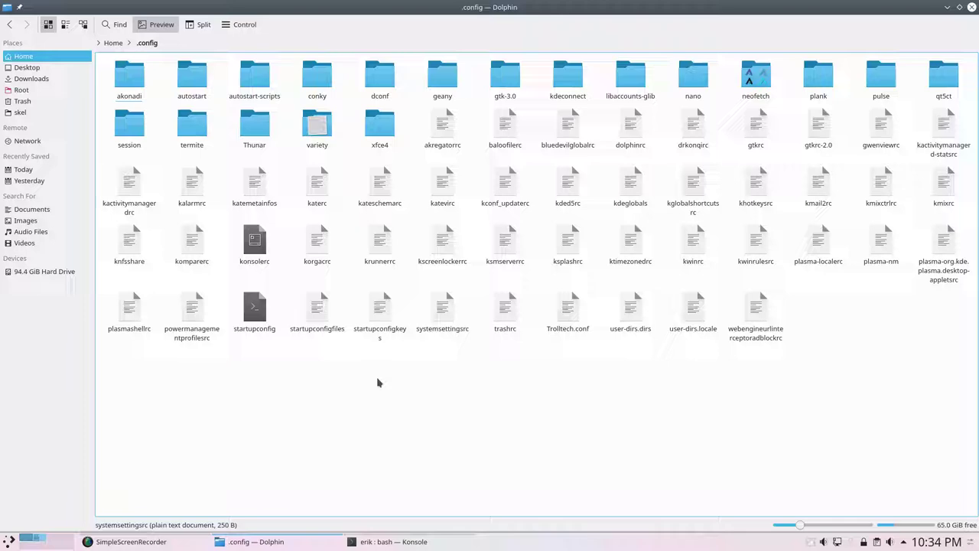
left_click(28, 115)
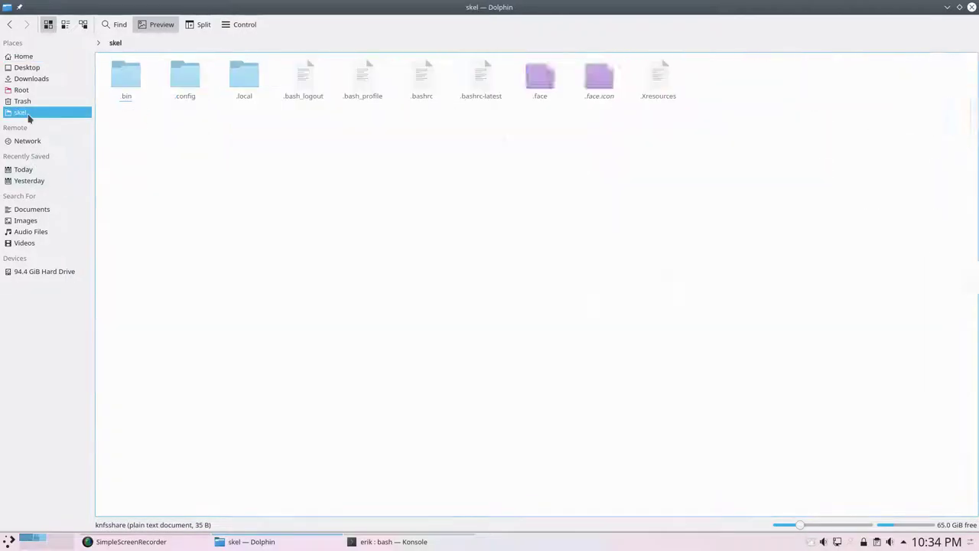
key("ctrl+a")
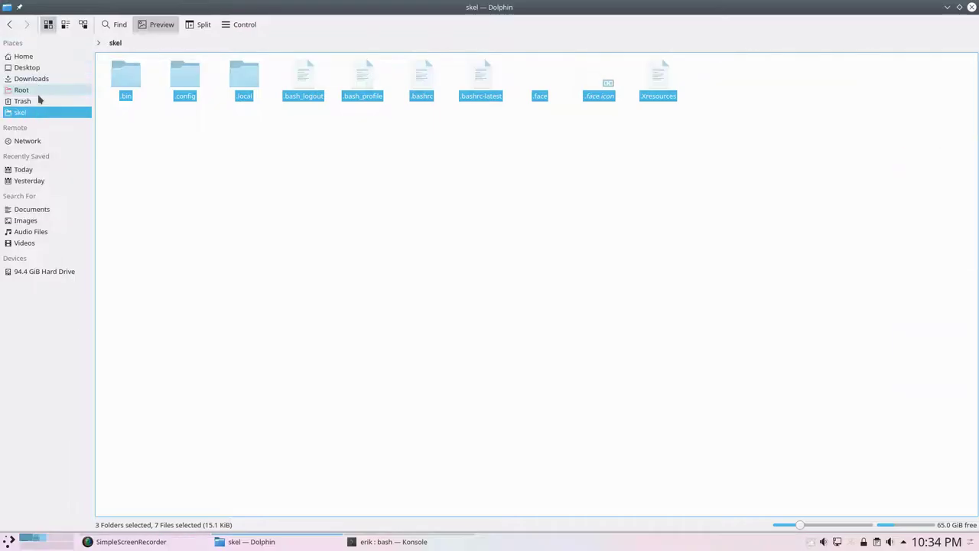
Paste into home, writing into all existing folders and overwriting all existing files
left_click(41, 59)
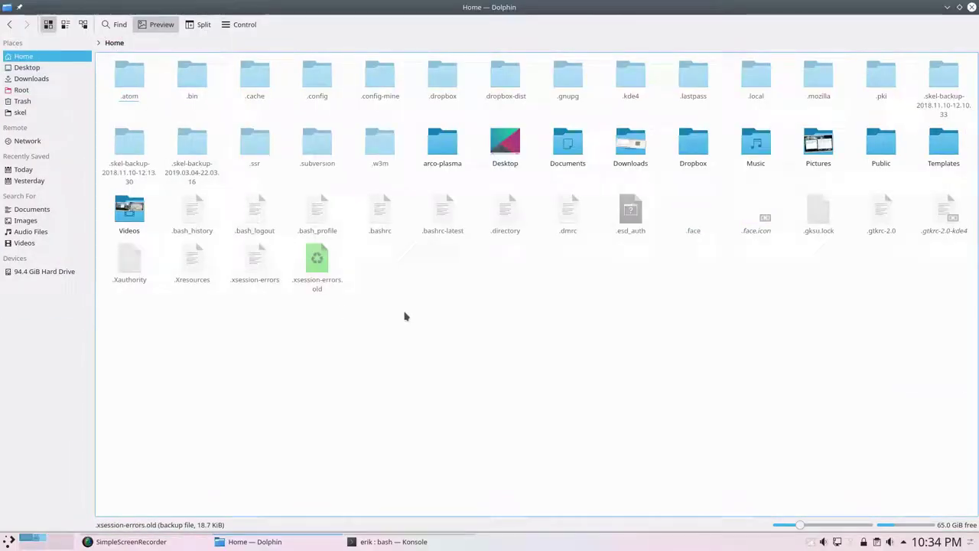
key("ctrl+v")
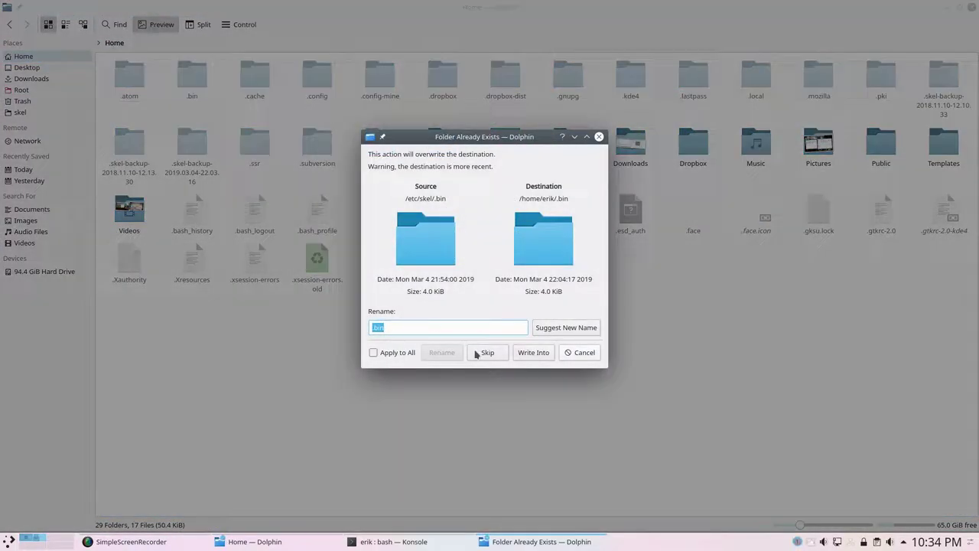
left_click(403, 353)
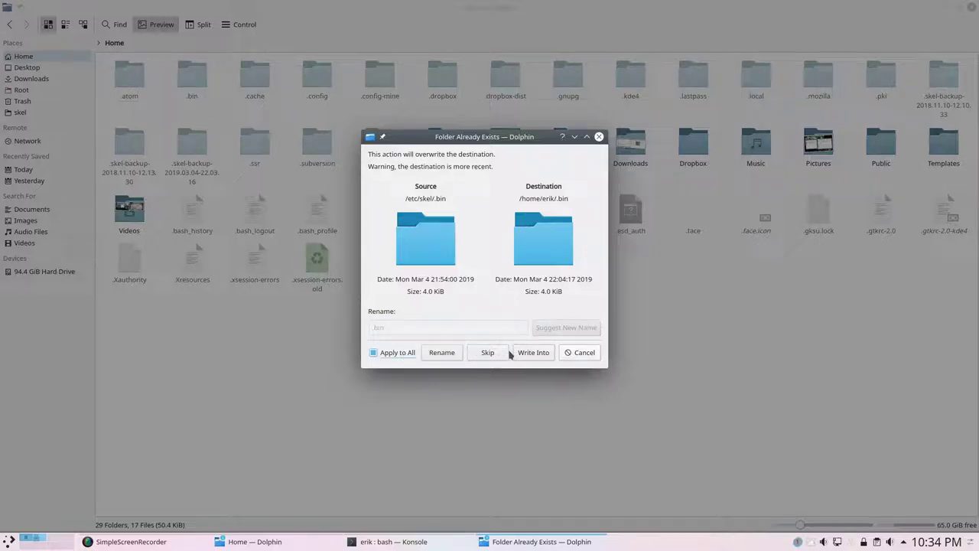
left_click(535, 352)
left_click(398, 352)
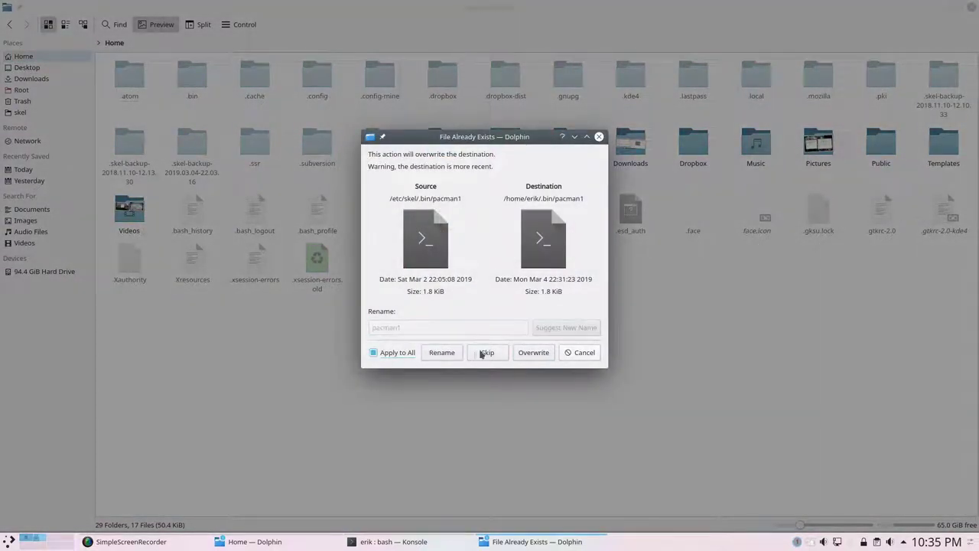
left_click(529, 352)
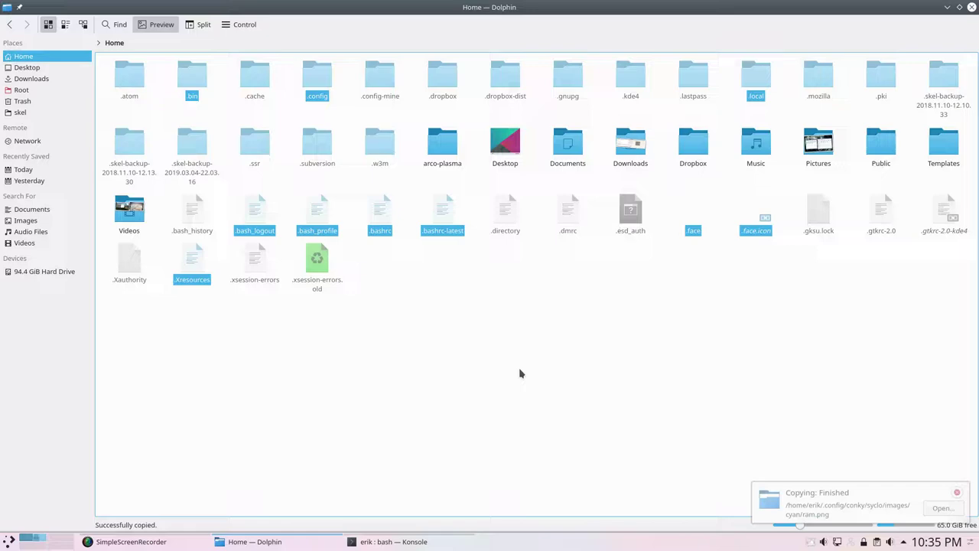
Confirm ~/.config/konsolerc now reads DefaultProfile=arcolinux.profile in Kate, then close Kate and Dolphin
left_click(321, 81)
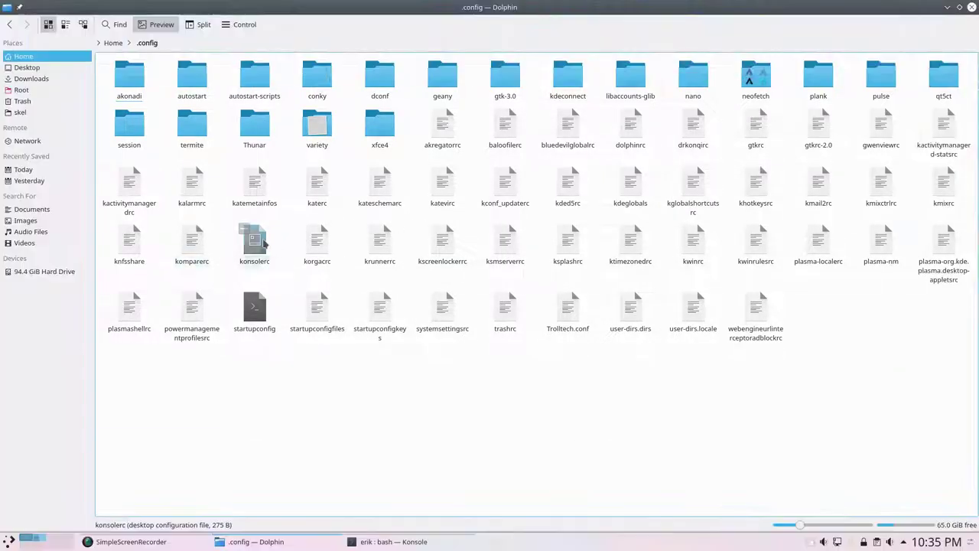
left_click(263, 243)
left_click(446, 203)
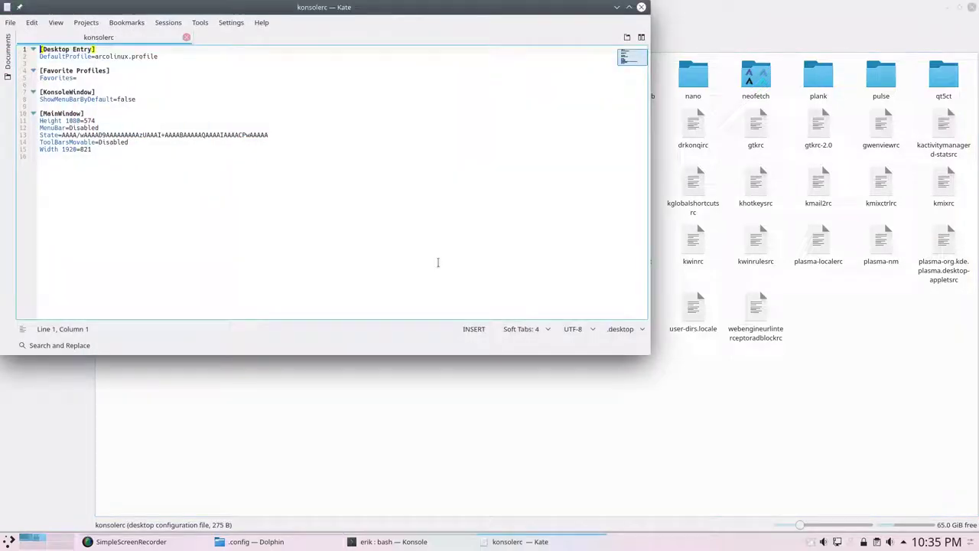
left_click(179, 59)
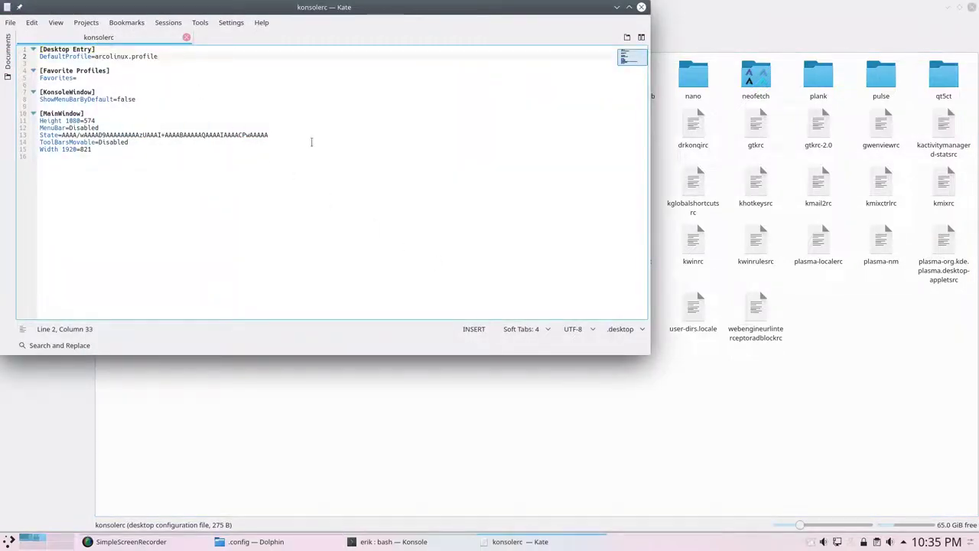
left_click(641, 7)
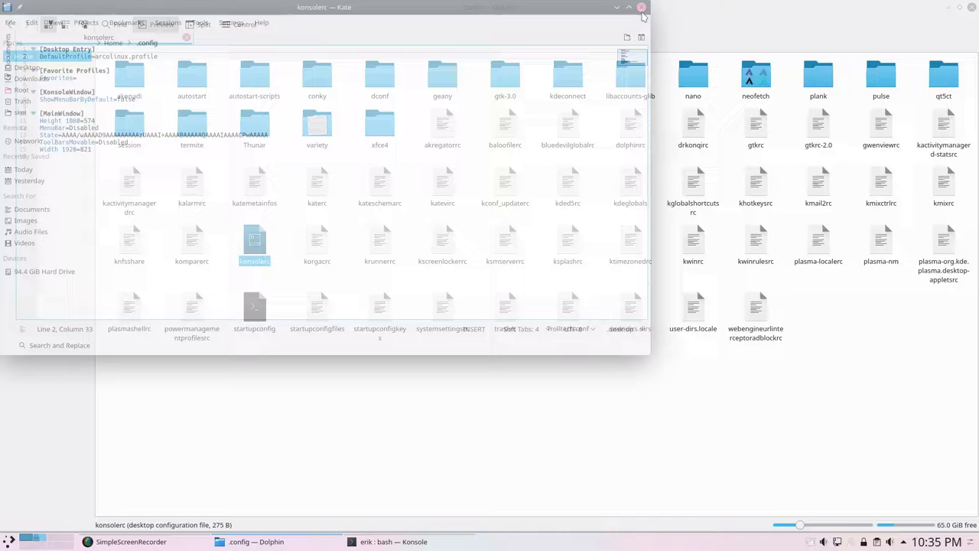
left_click(971, 8)
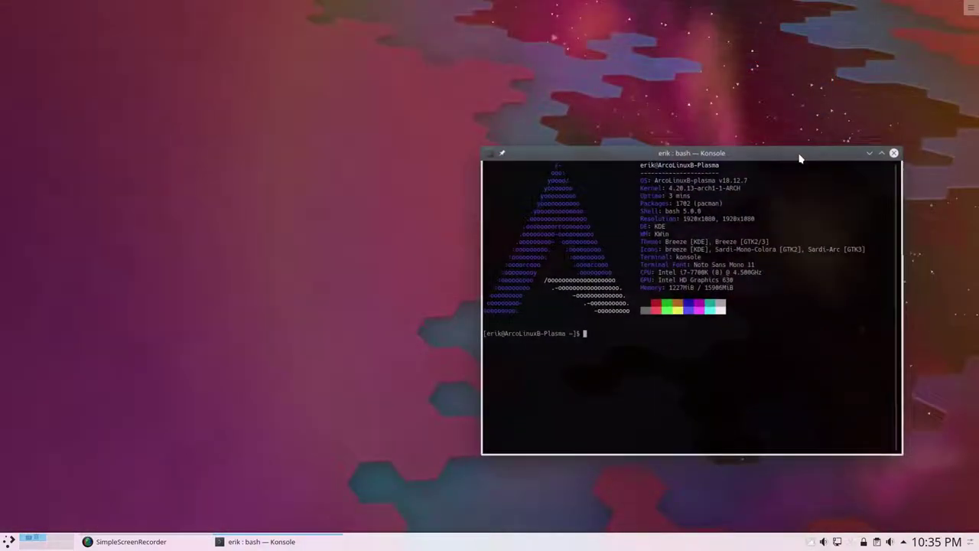